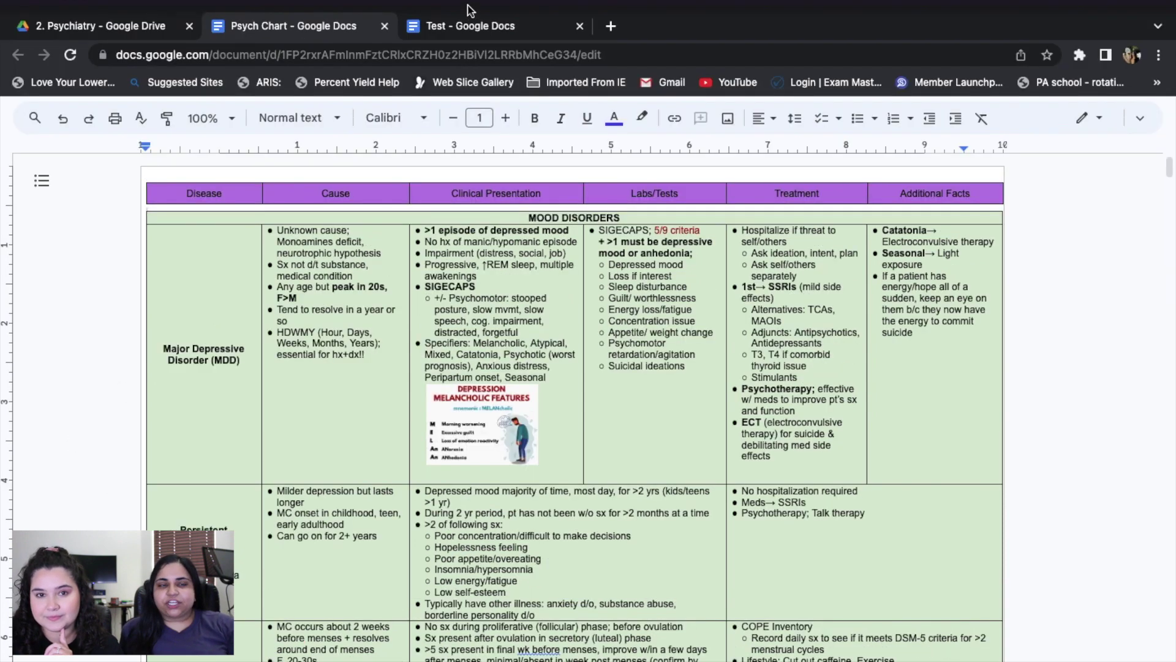
Step: Switch to the Test document and set the whole document's page orientation to landscape
left_click(475, 28)
left_click(260, 289)
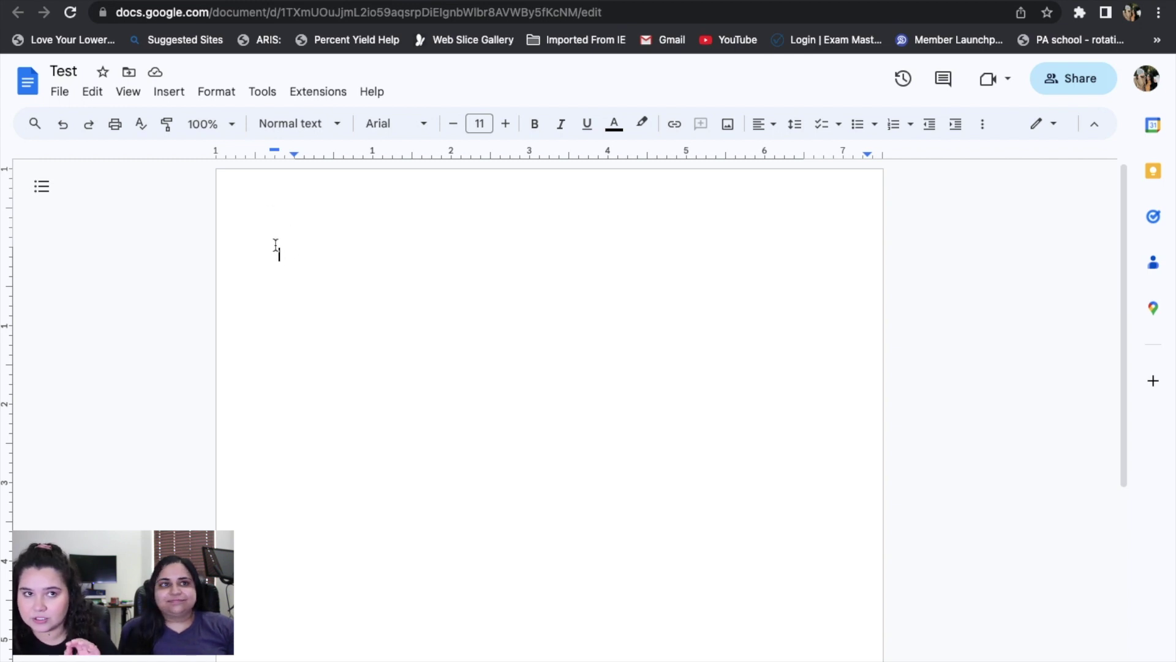
left_click(217, 92)
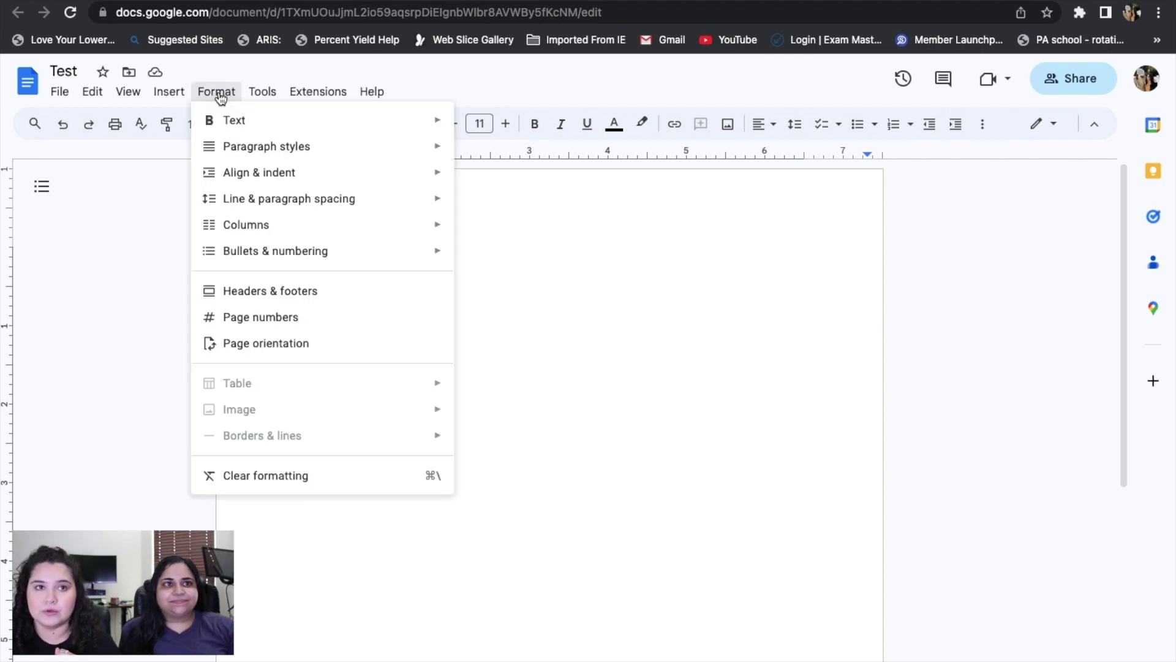
left_click(269, 343)
left_click(534, 408)
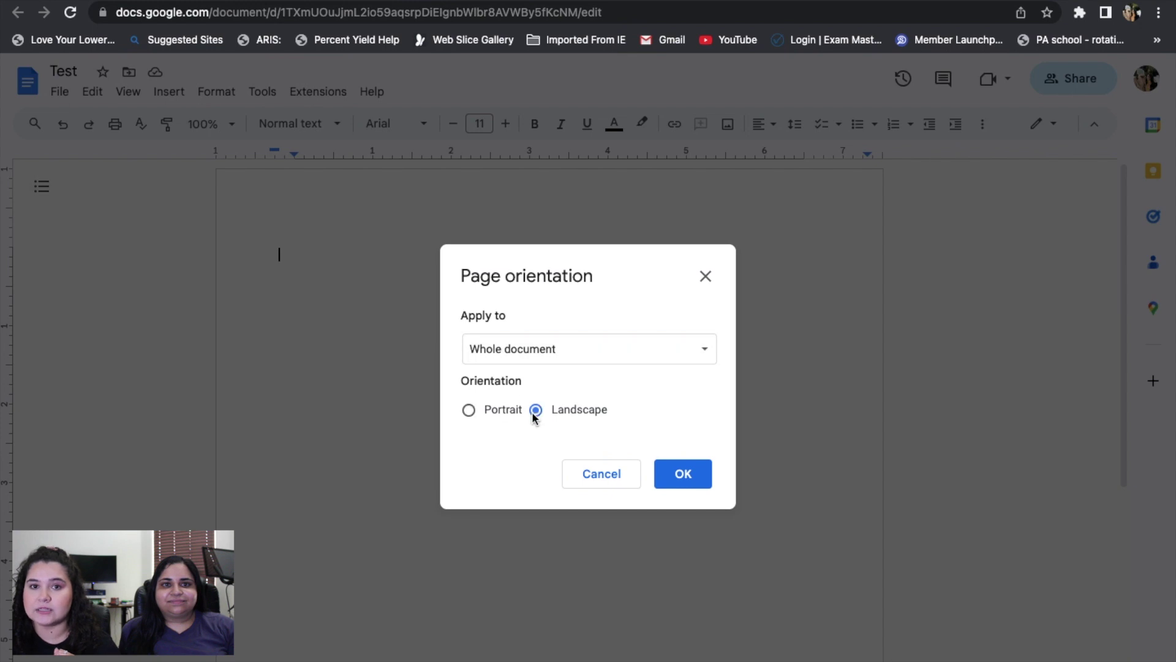
left_click(678, 478)
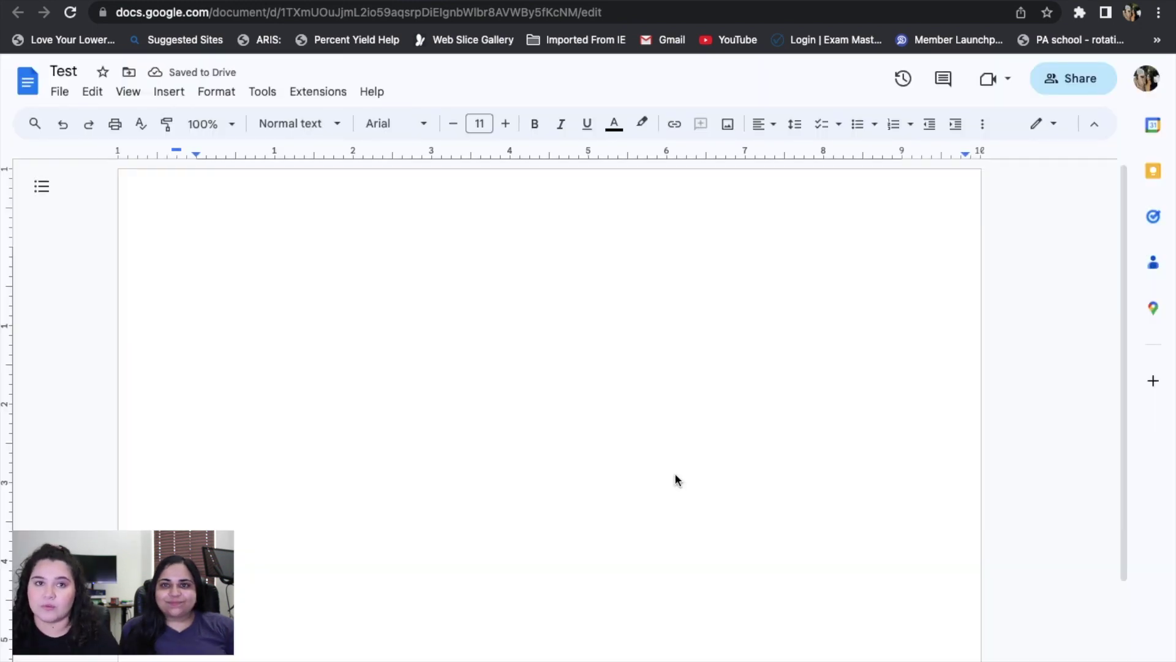
Step: Insert a table with six columns and one row into the blank page
left_click(171, 93)
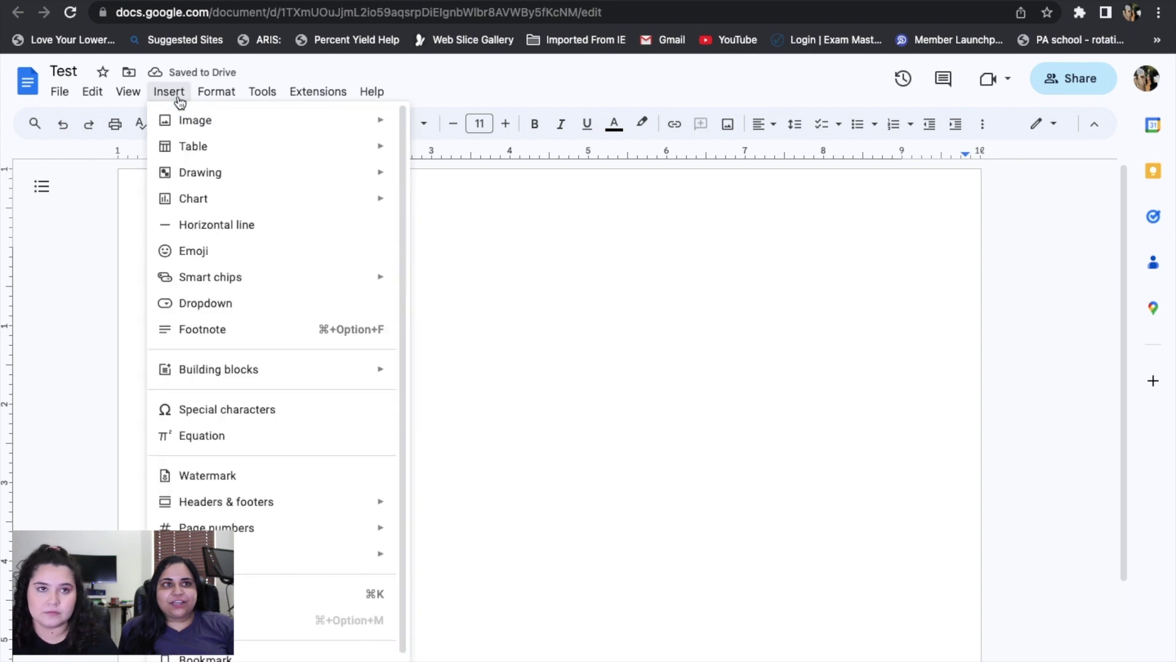
mouse_move(195, 154)
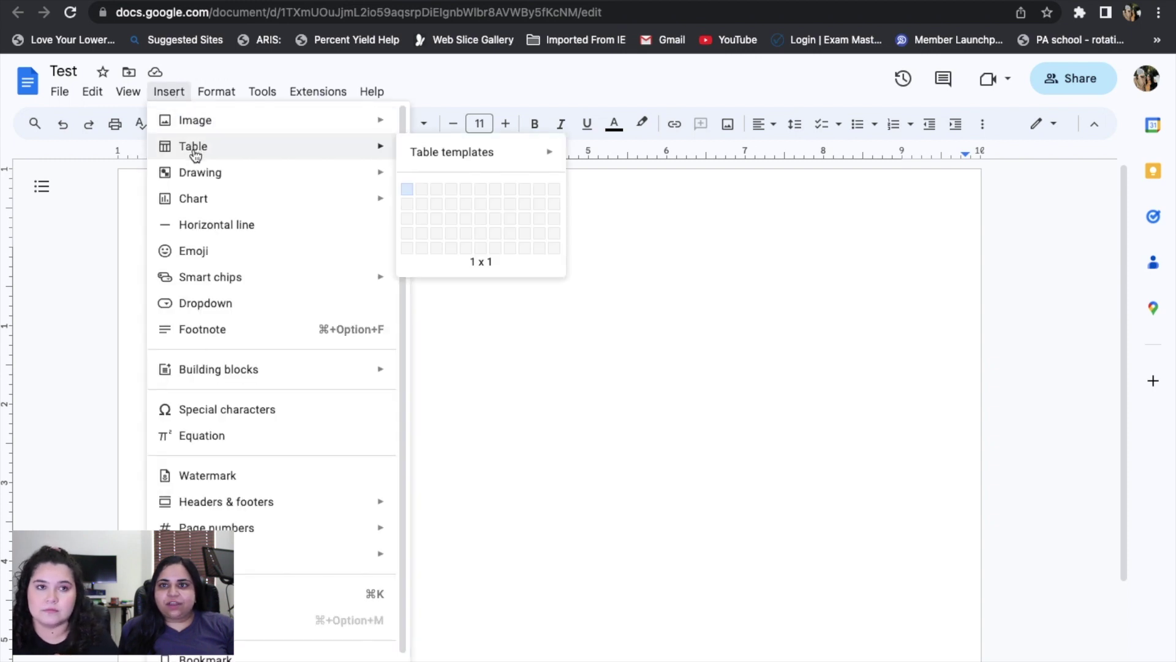
left_click(477, 195)
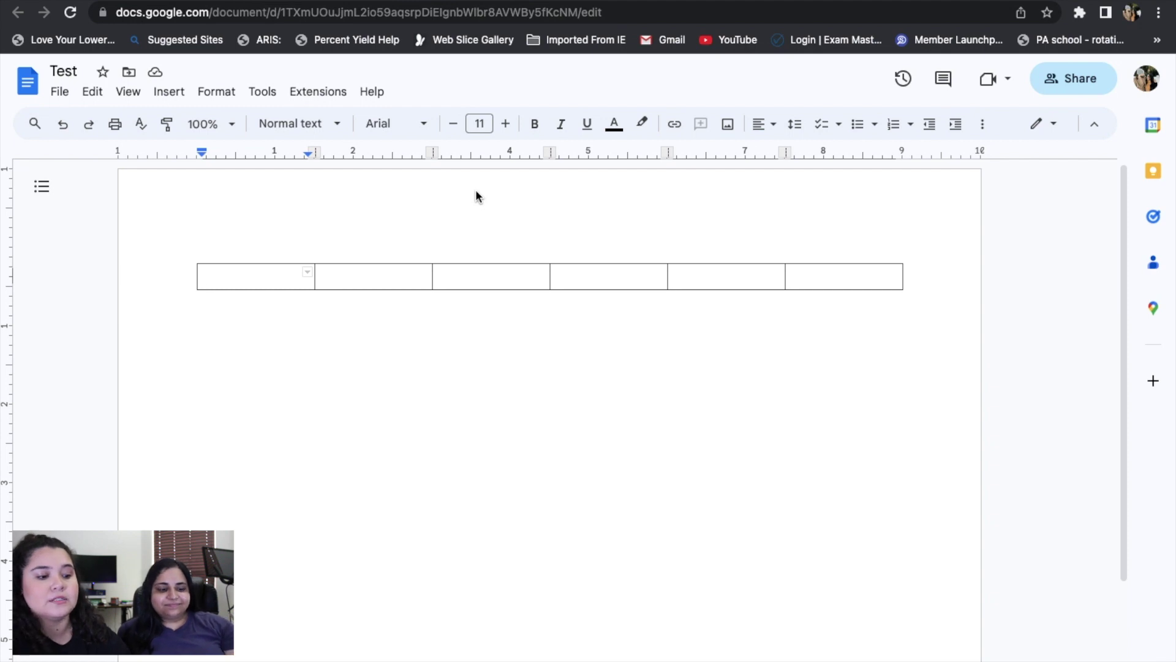
Step: Label the first three table columns "disease", "cause" and "Clinical presentation"
type("d")
key("BackSpace")
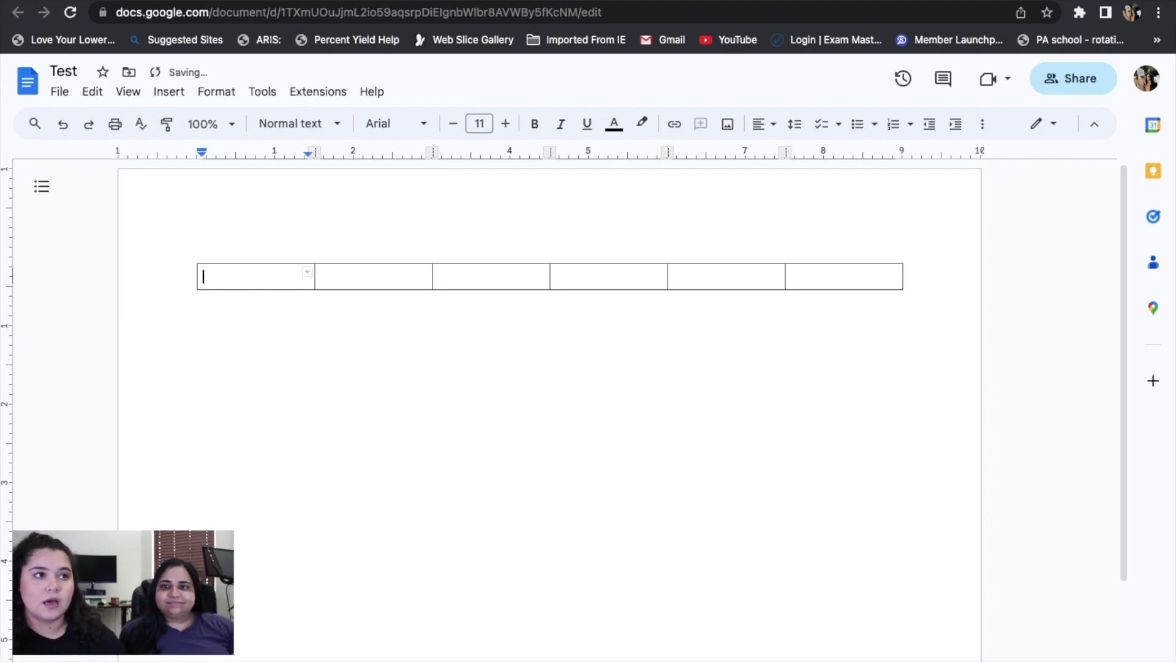
type("disease")
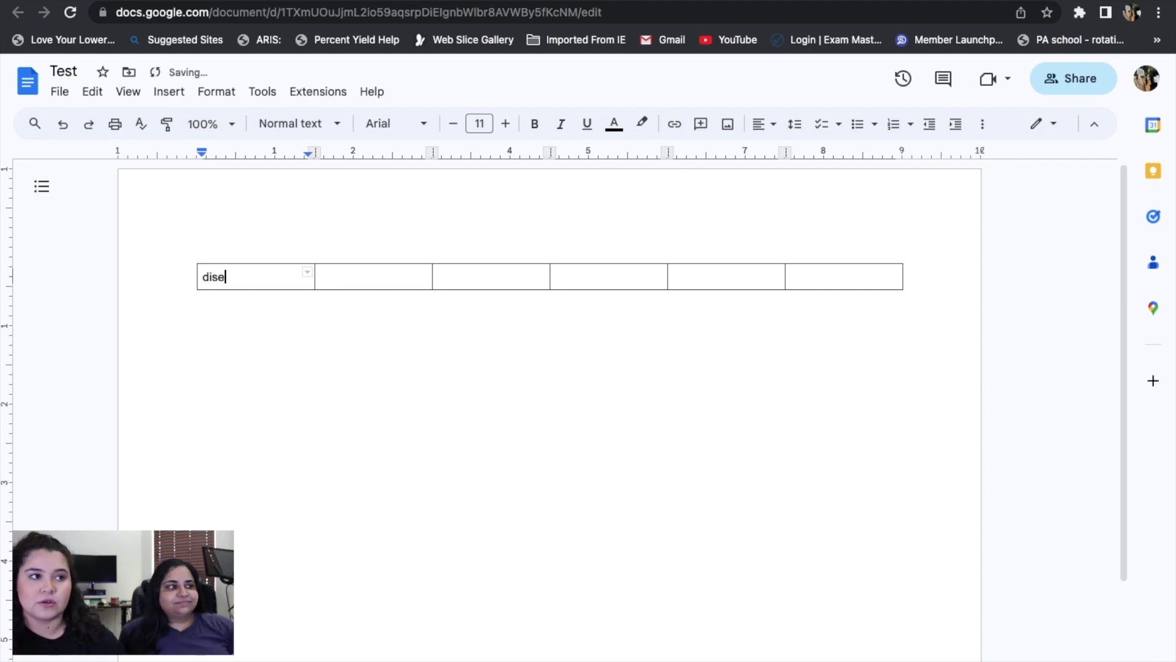
left_click(366, 280)
type("cause")
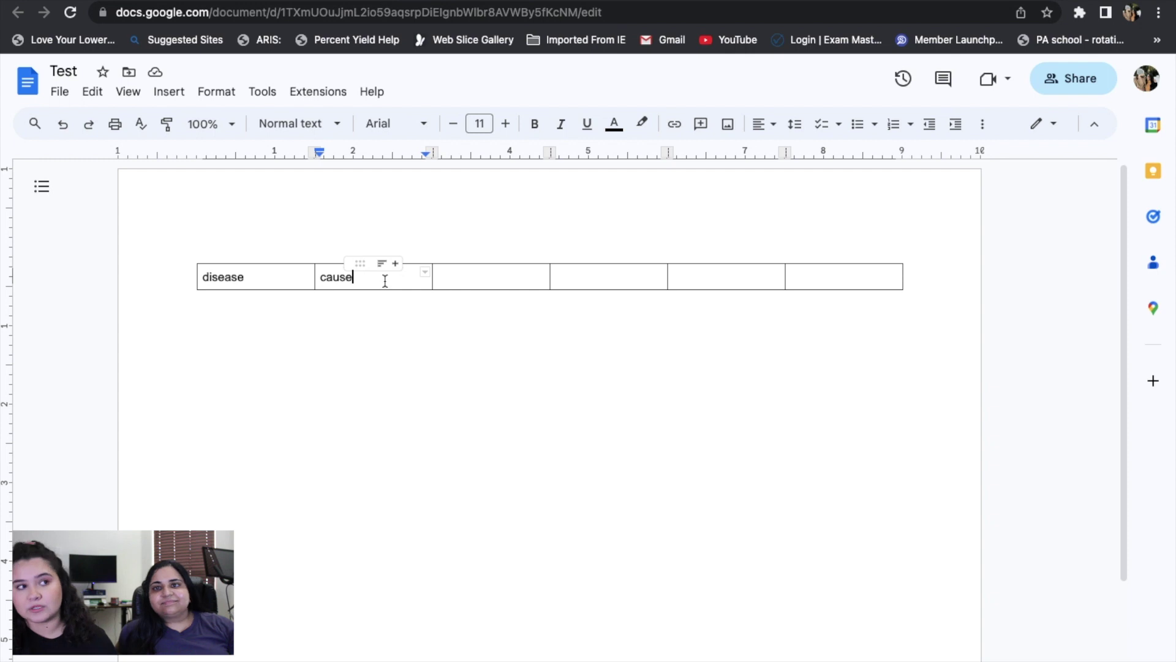
left_click(462, 281)
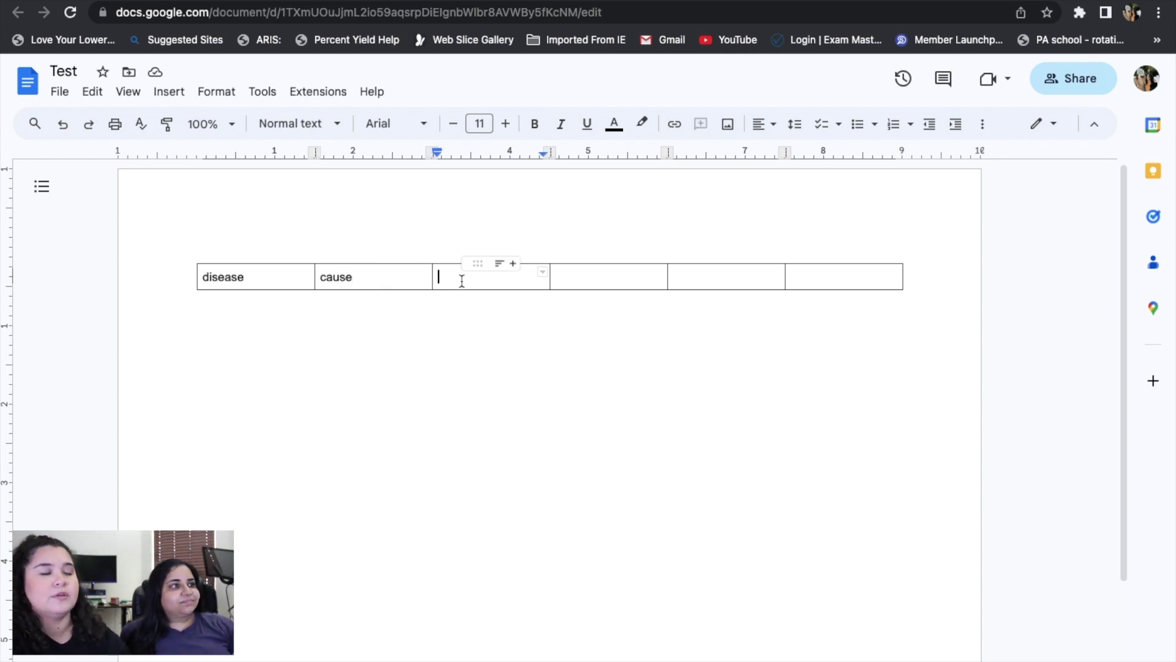
type("Clinical ")
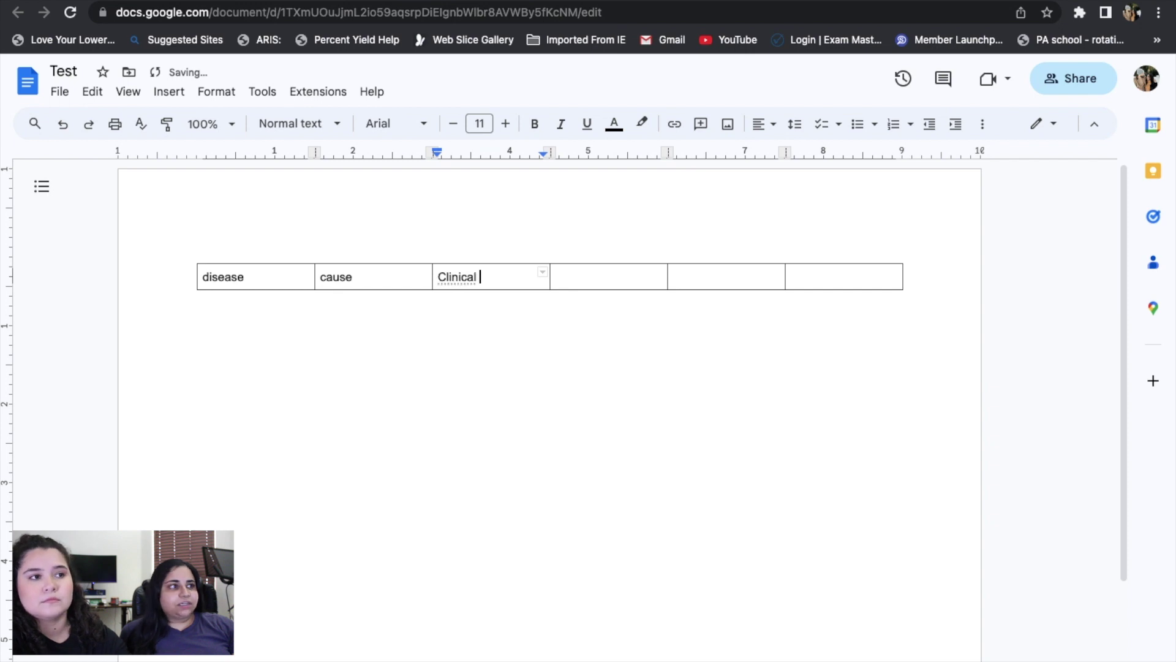
type("presentation")
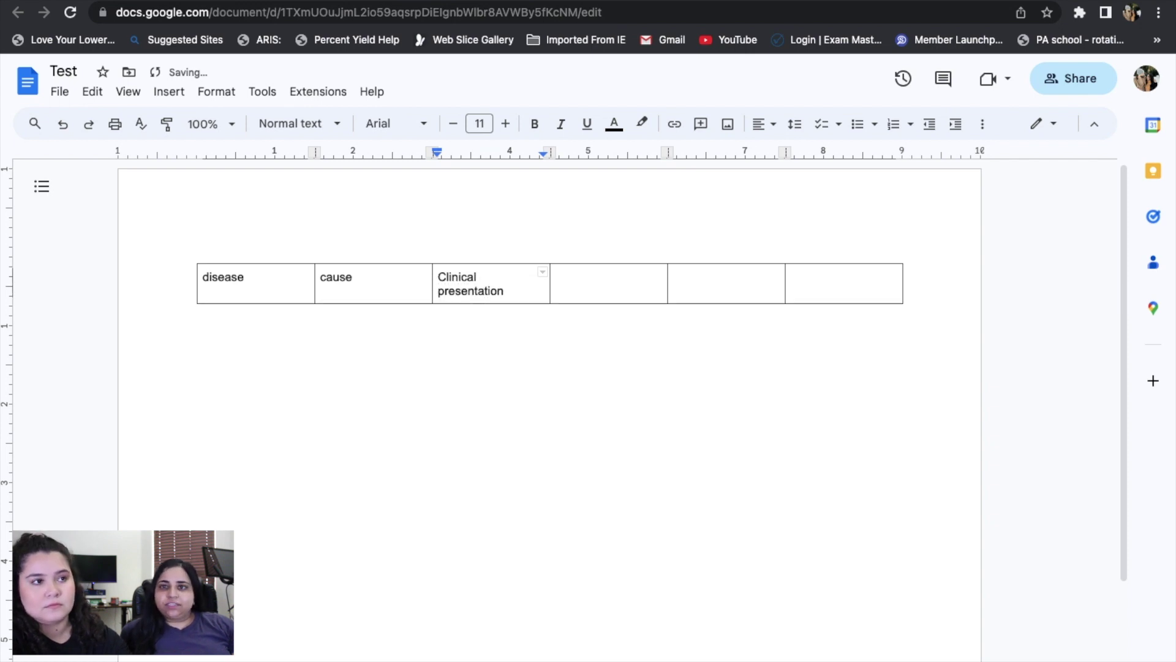
Step: Label the fourth table column "Labs/tests" and the fifth "Treatment"
left_click(570, 287)
left_click(571, 288)
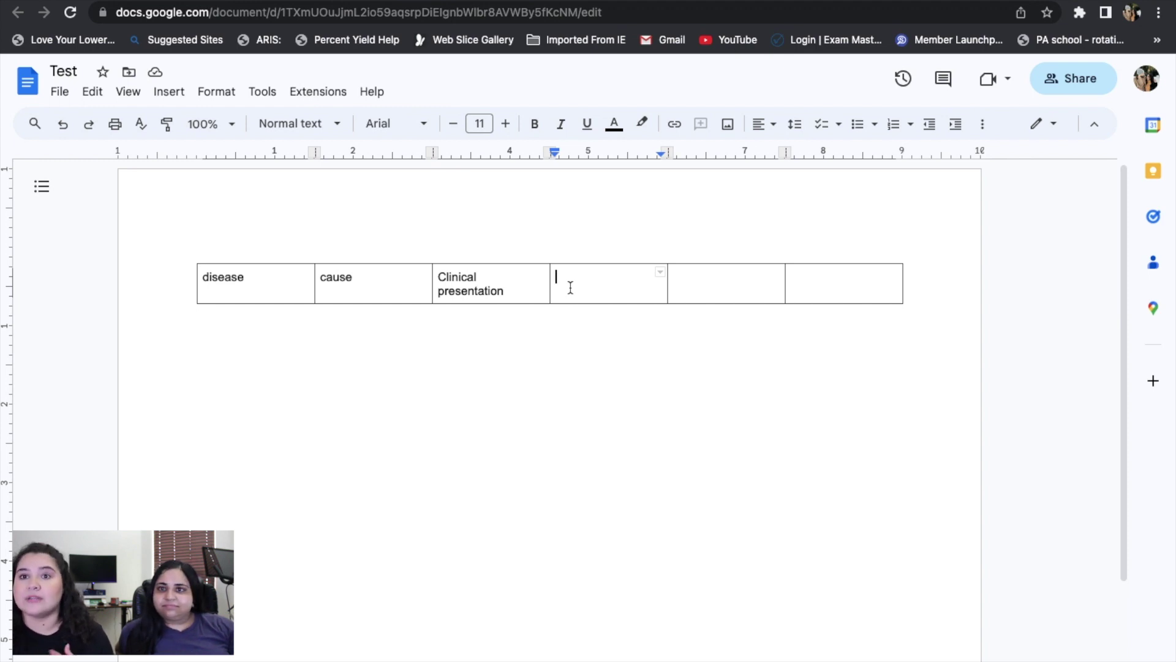
type("L")
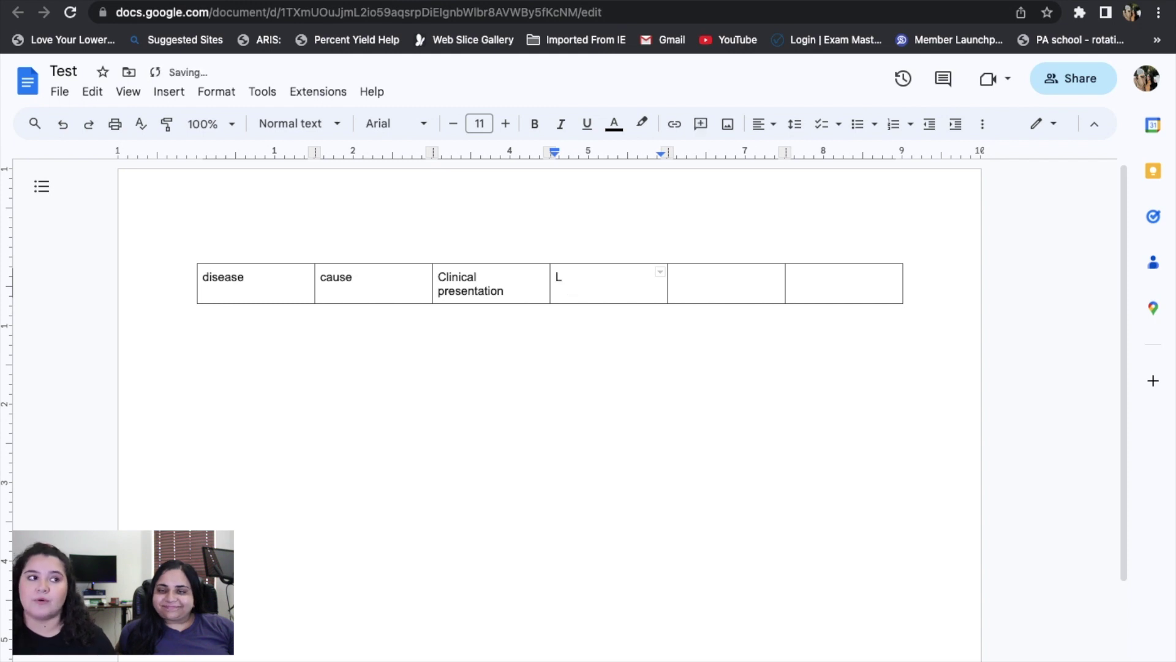
type("abs/tests")
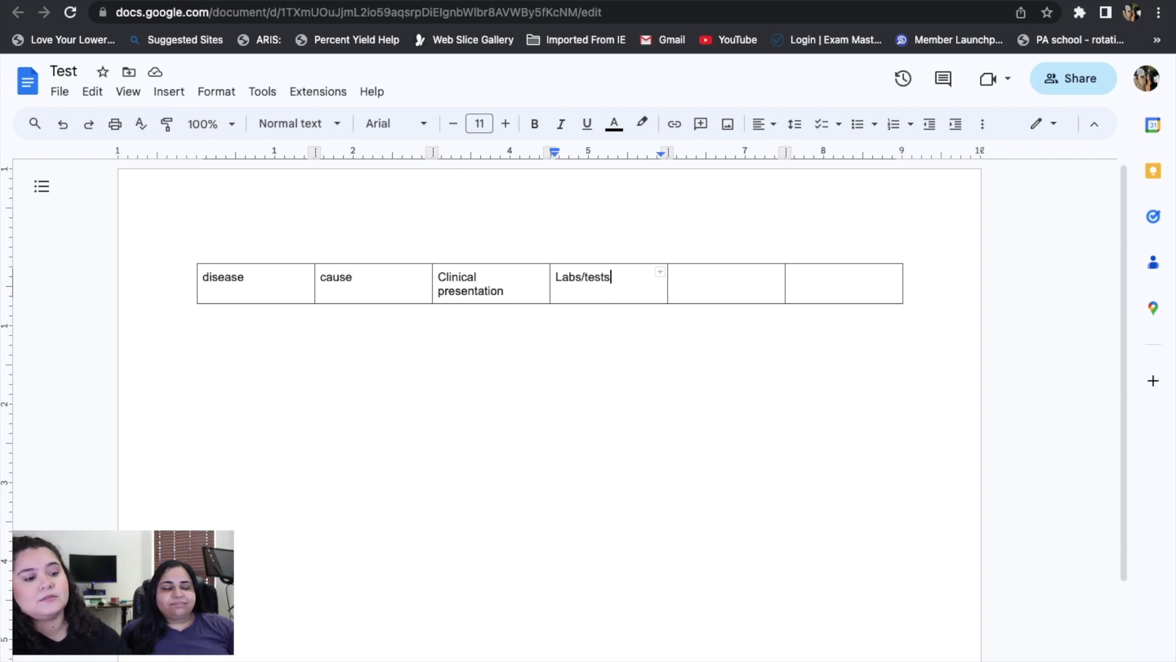
left_click(674, 277)
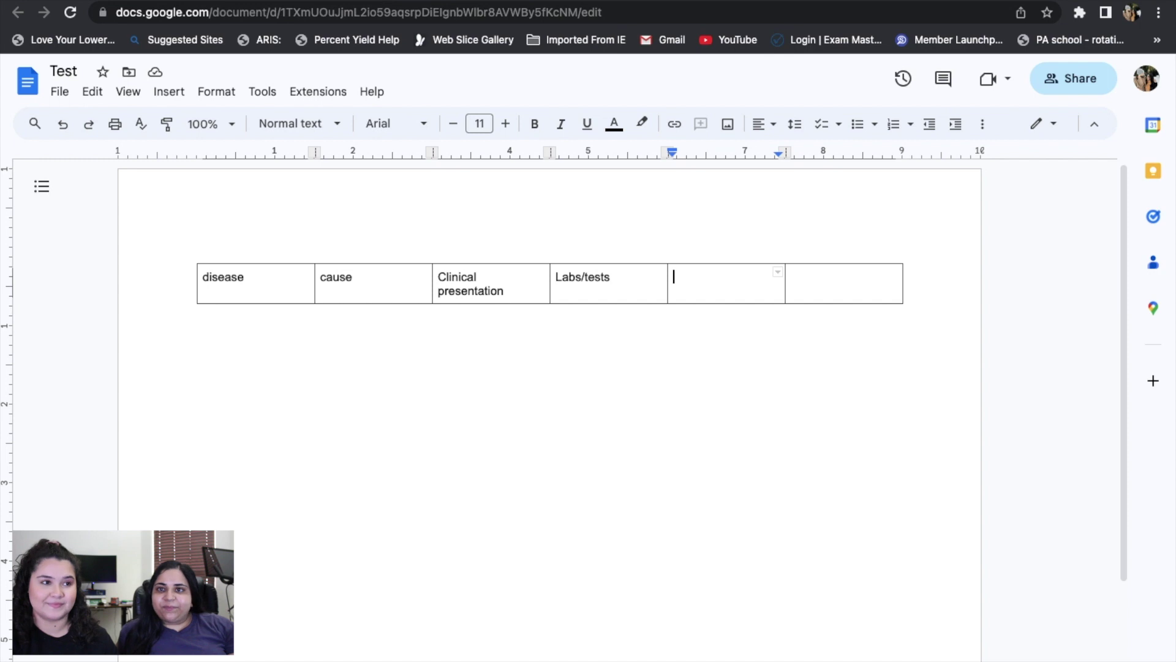
type("Treatment")
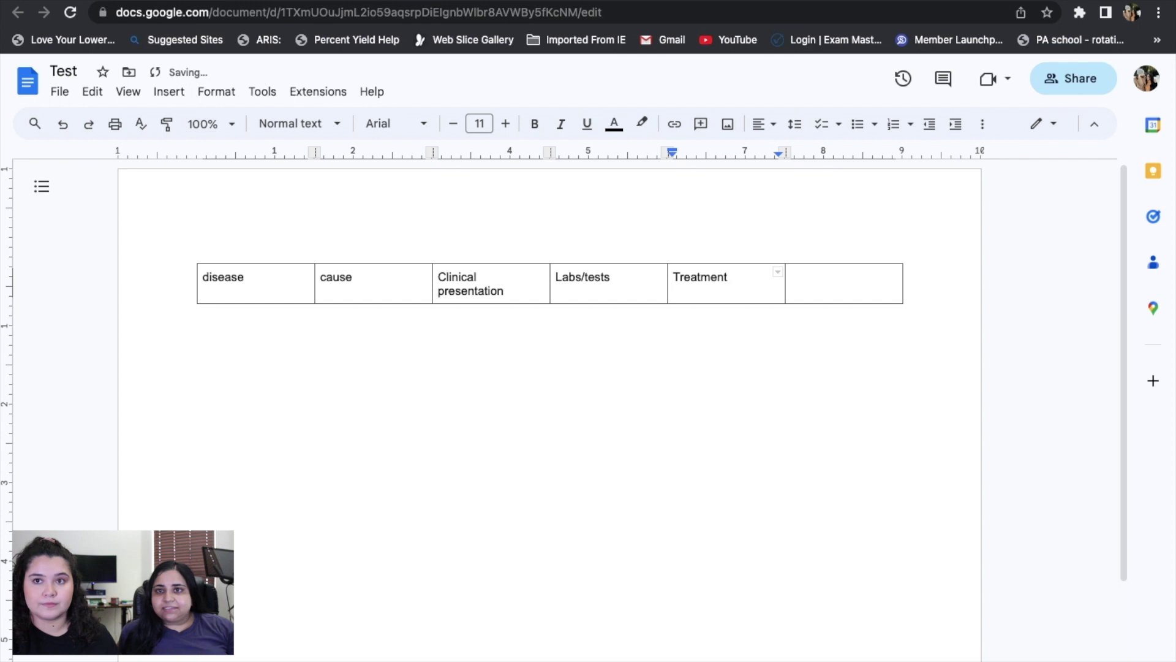
Step: Label the sixth table column "Additional Facts"
type("A")
key("BackSpace")
key("Tab")
type("Additiona;")
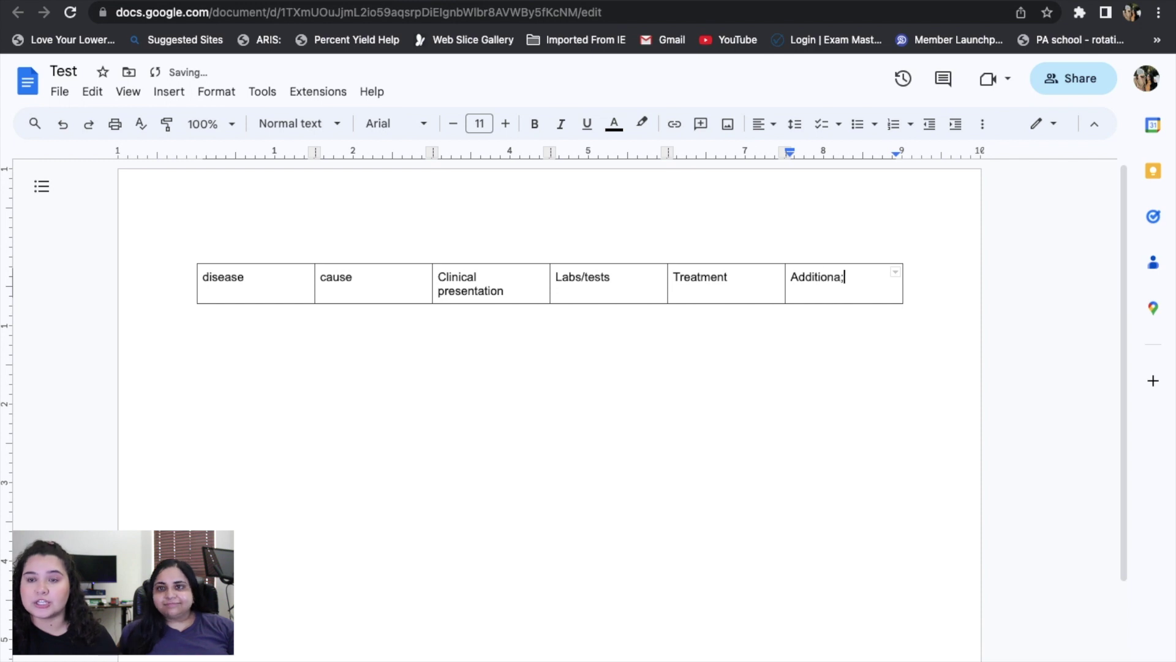
key("BackSpace")
key("BackSpace")
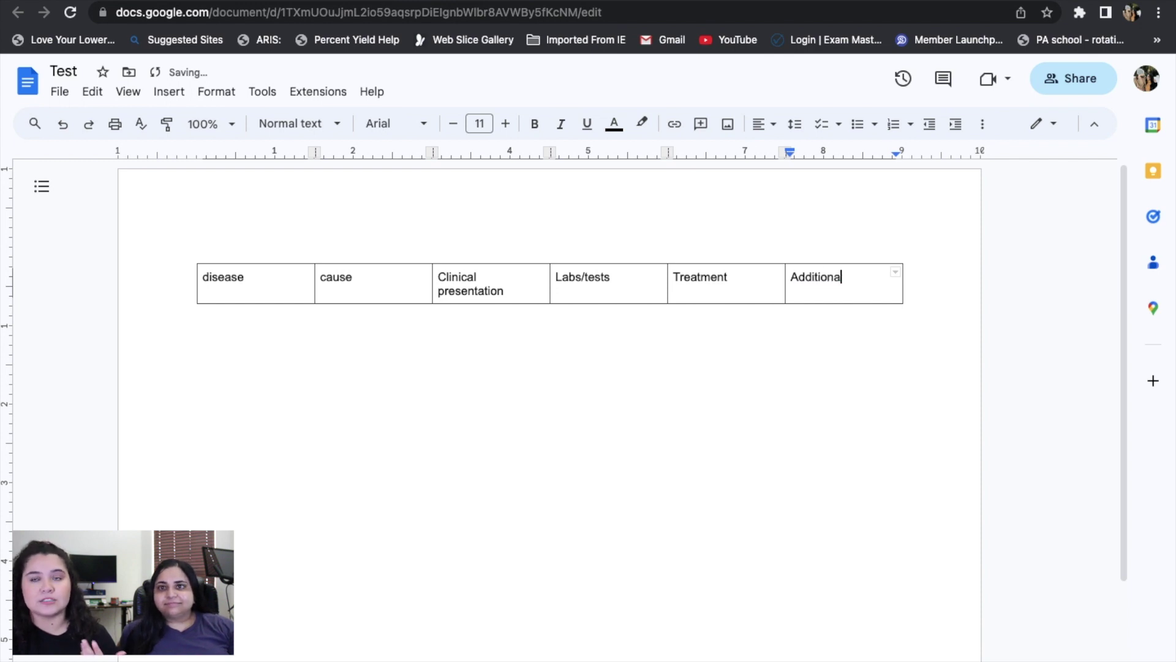
type("l Facts")
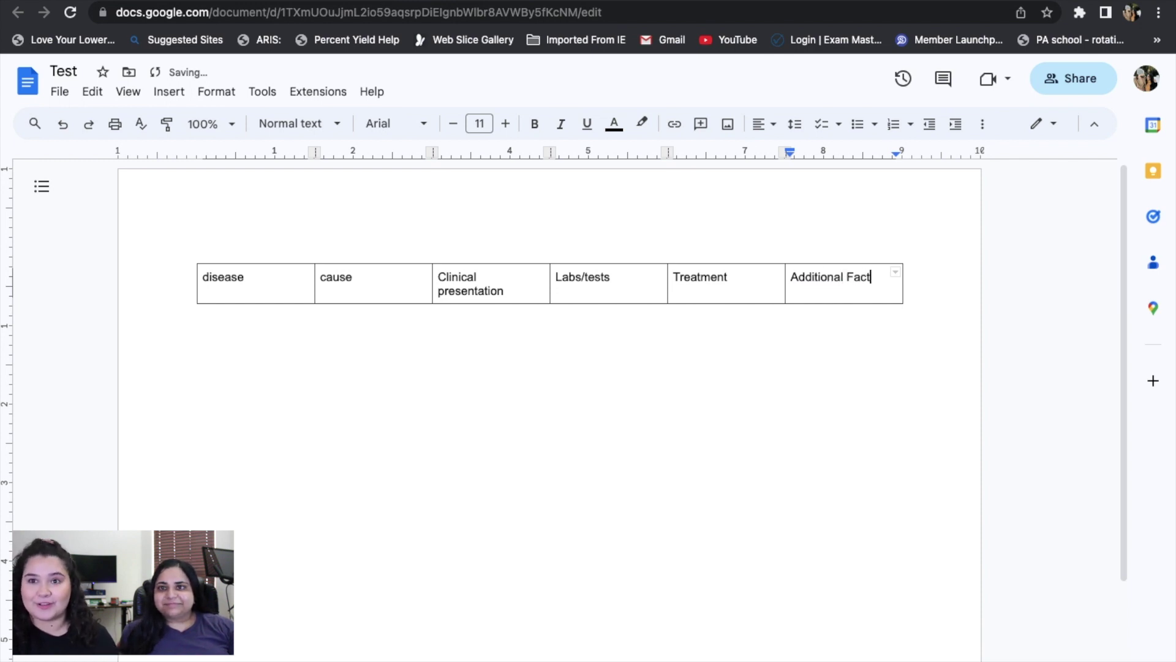
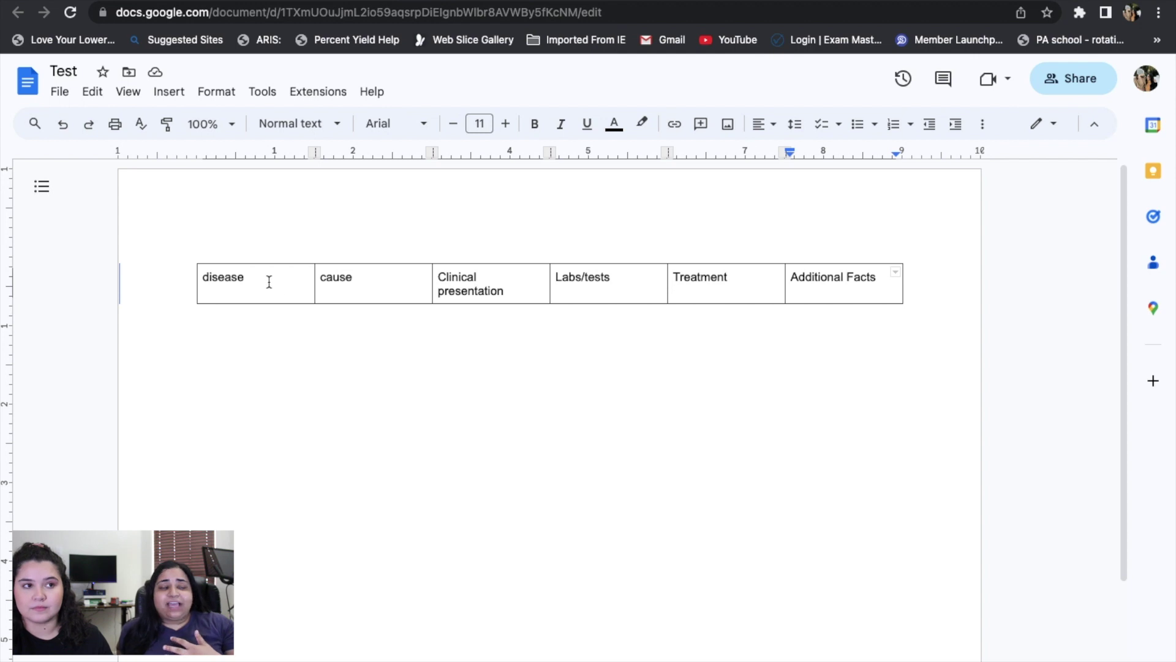
Step: Stretch the table to both side edges of the page and narrow the disease column to about 1 inch
left_click_drag(315, 283, 200, 289)
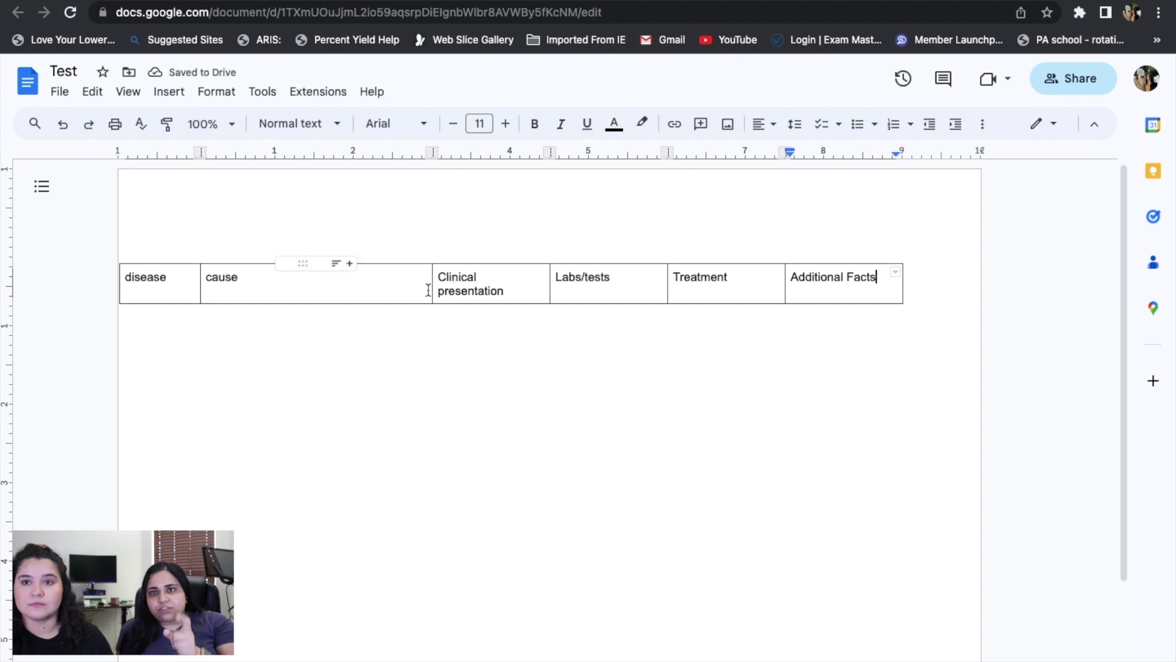
mouse_move(432, 289)
left_mouse_down()
mouse_move(382, 296)
mouse_move(432, 291)
left_mouse_up()
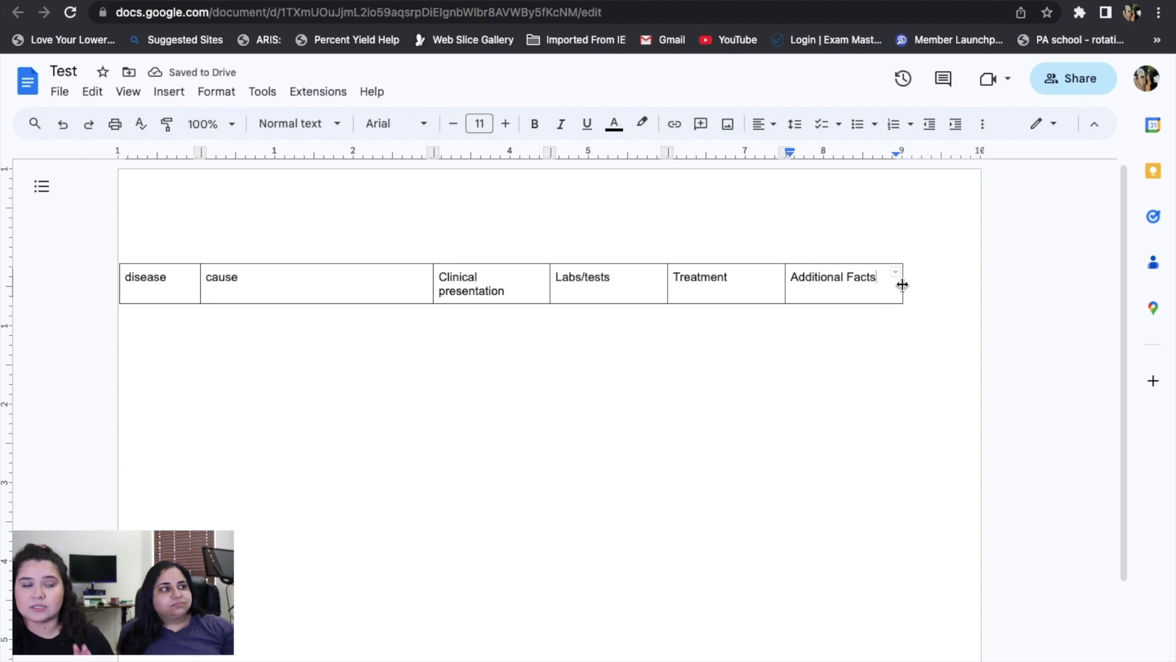
left_click_drag(902, 284, 977, 286)
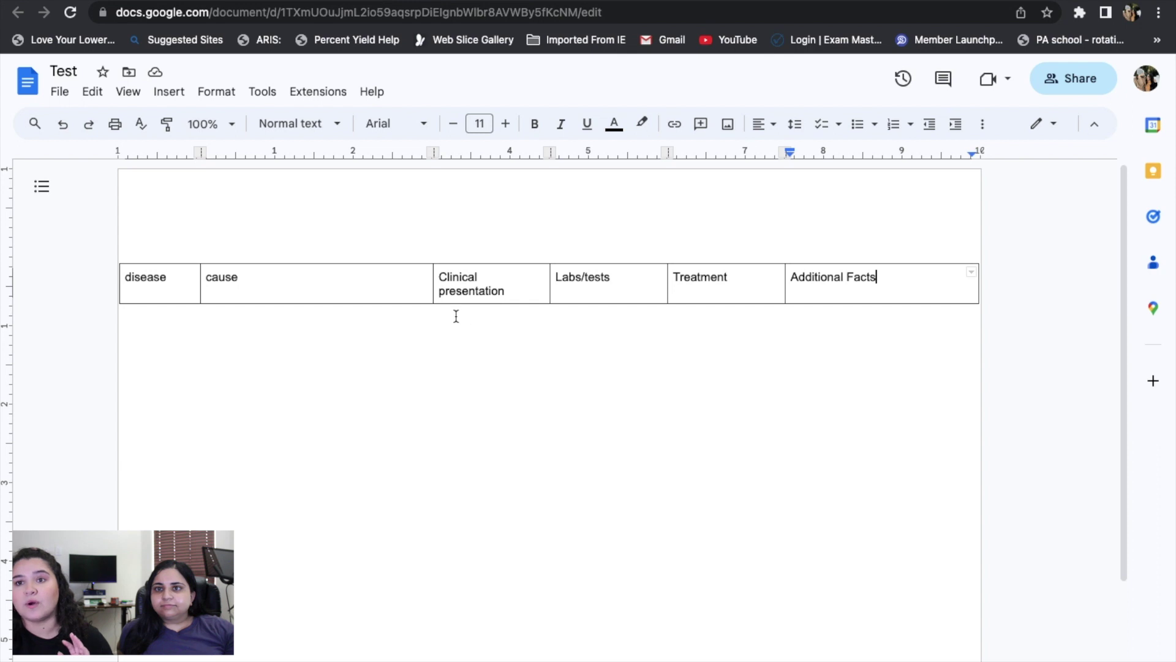
Step: Resize the columns to about 1.7 inches for cause, 2.1 for Clinical presentation and 2.3 for Additional Facts
left_click_drag(433, 279, 336, 292)
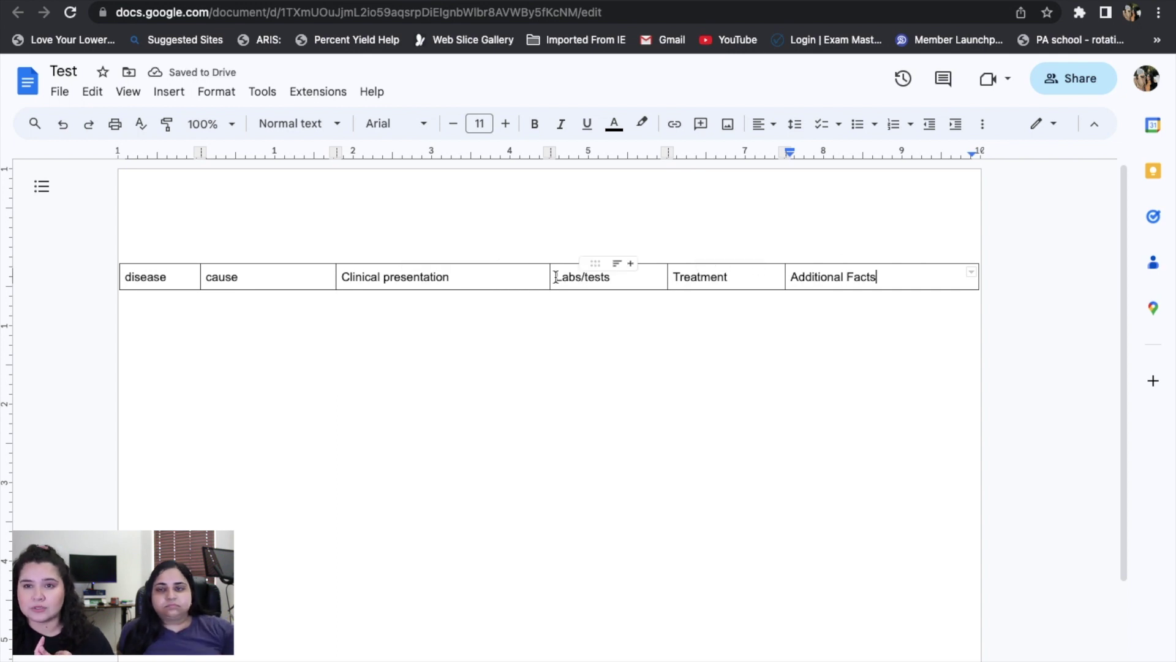
left_click_drag(549, 277, 504, 279)
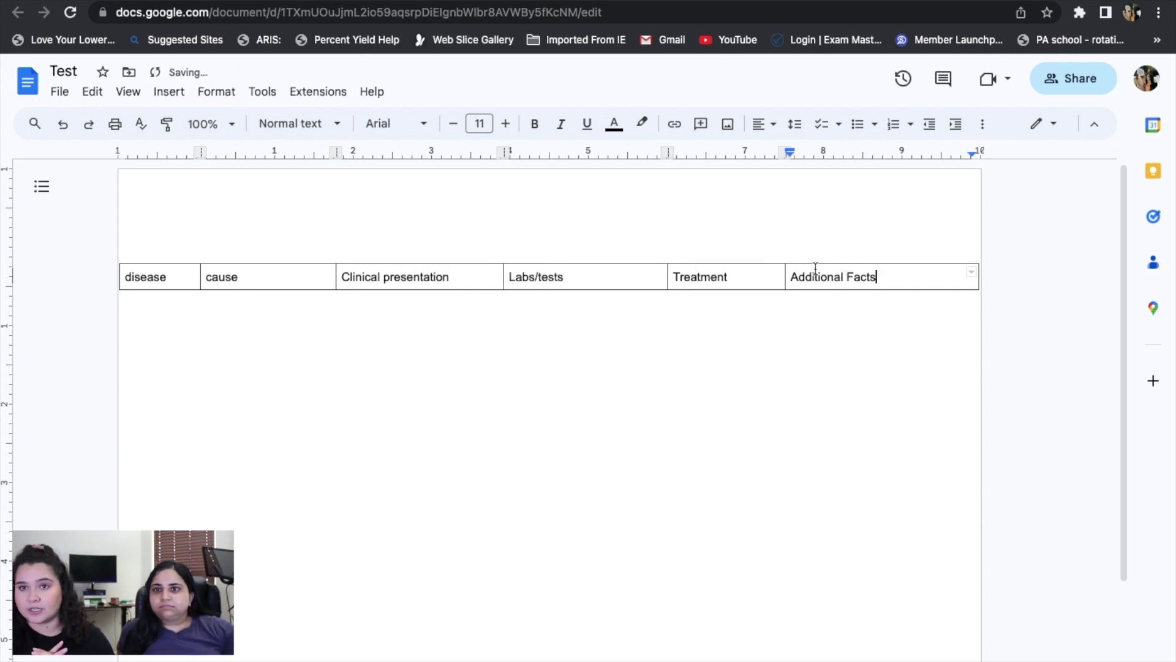
mouse_move(786, 280)
left_mouse_down()
mouse_move(818, 276)
mouse_move(800, 277)
left_mouse_up()
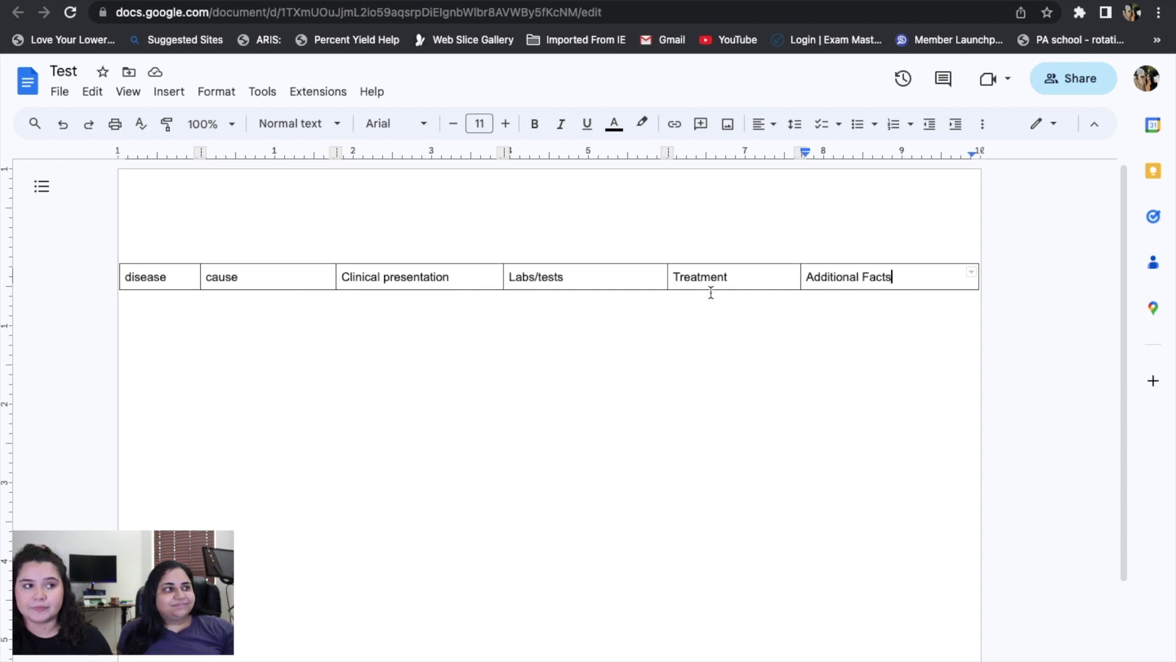
Step: Copy the whole column-label row and paste it into a new page header
left_click(135, 277)
left_click_drag(716, 255, 974, 277)
key("ctrl+c")
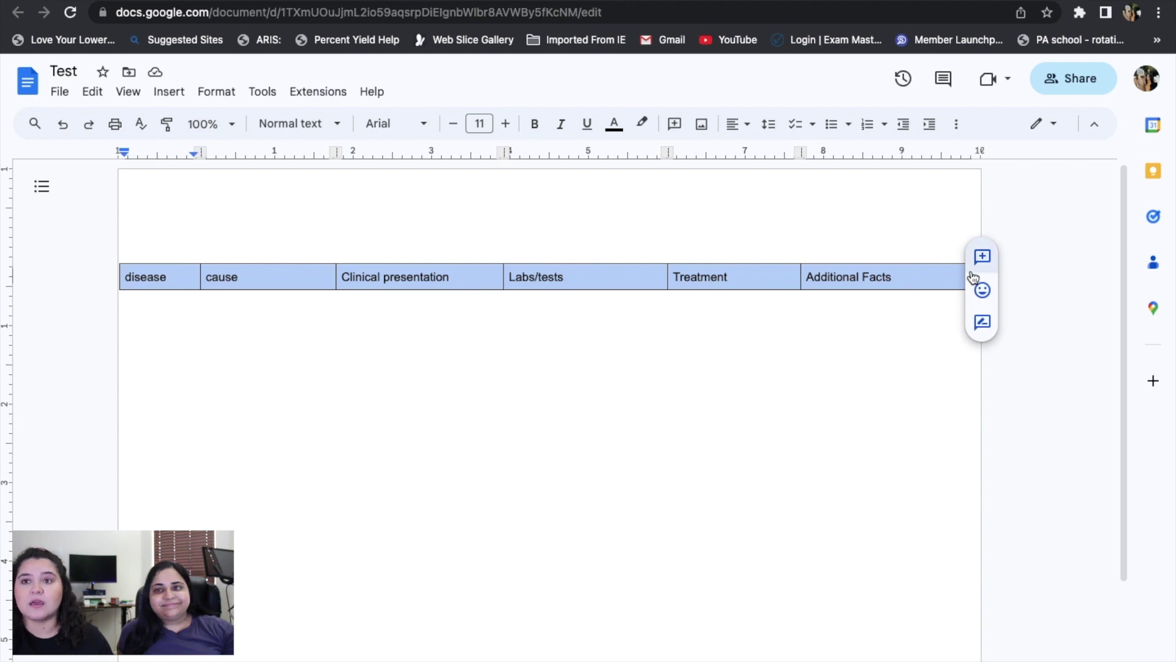
left_click(170, 92)
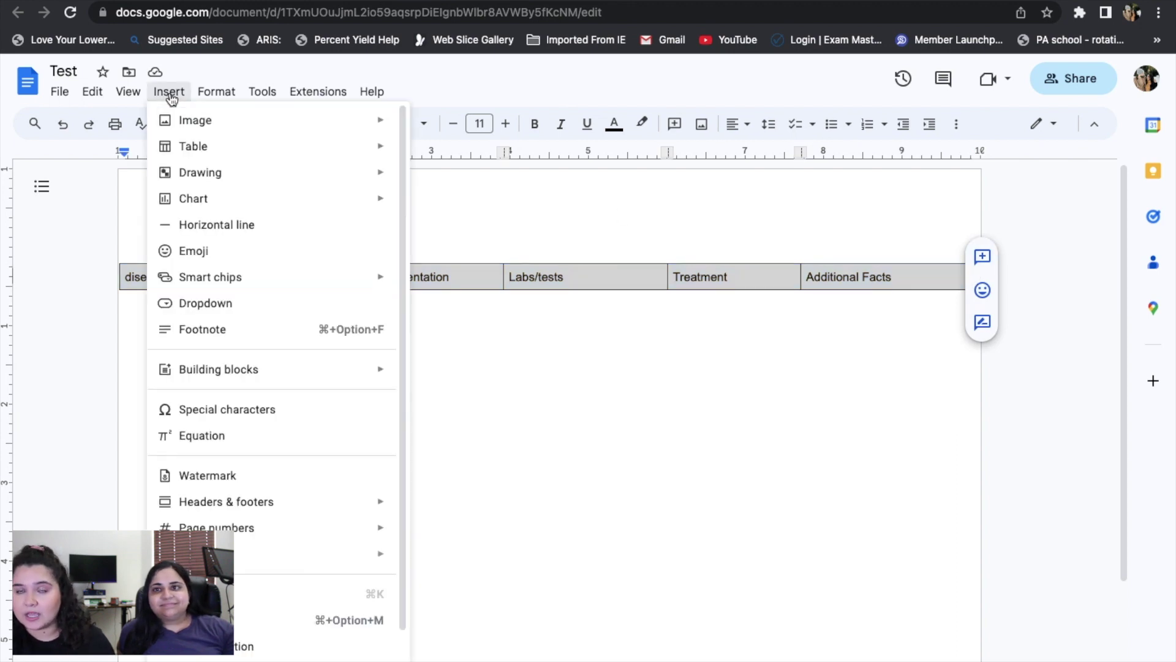
mouse_move(263, 504)
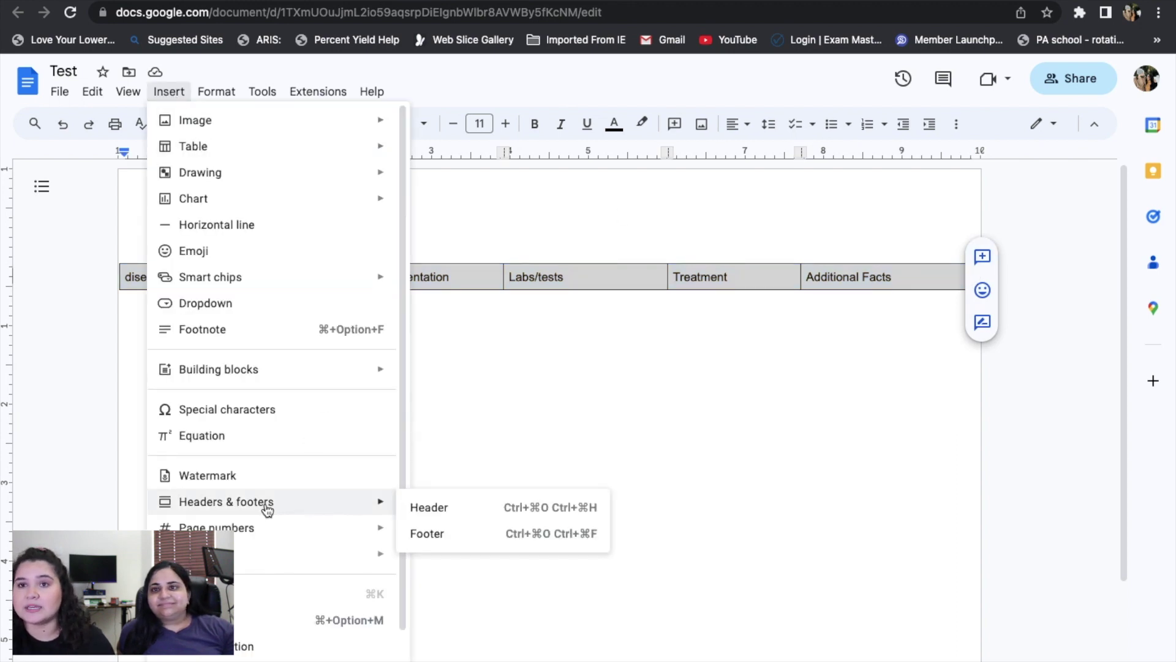
left_click(412, 503)
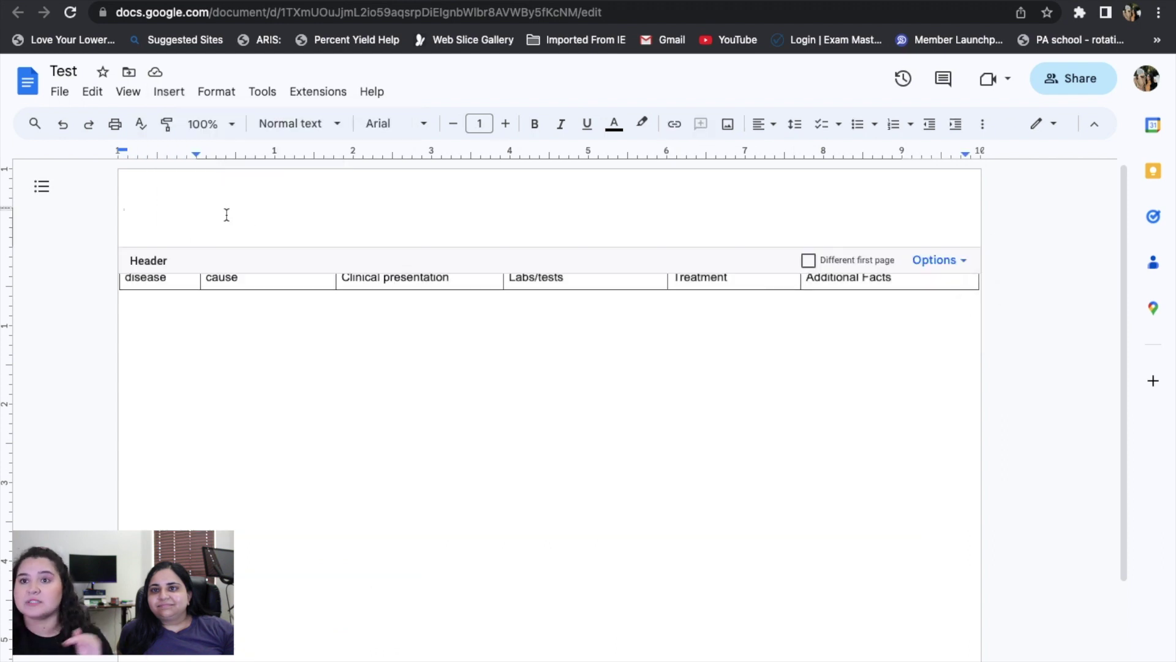
key("ctrl+v")
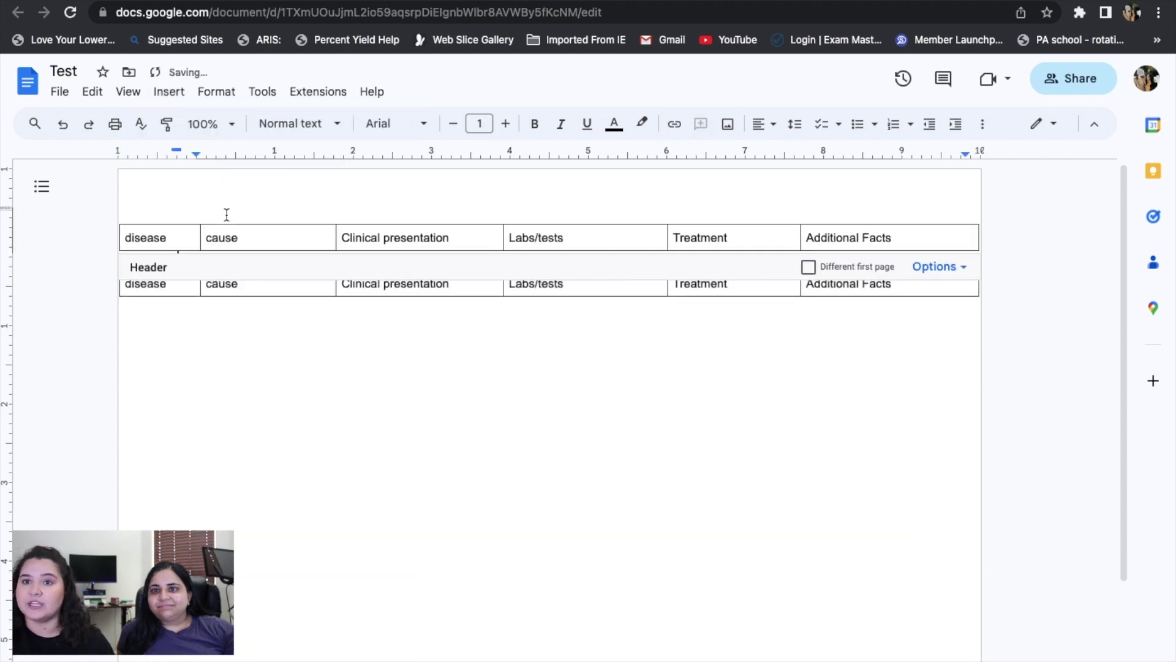
left_click(703, 341)
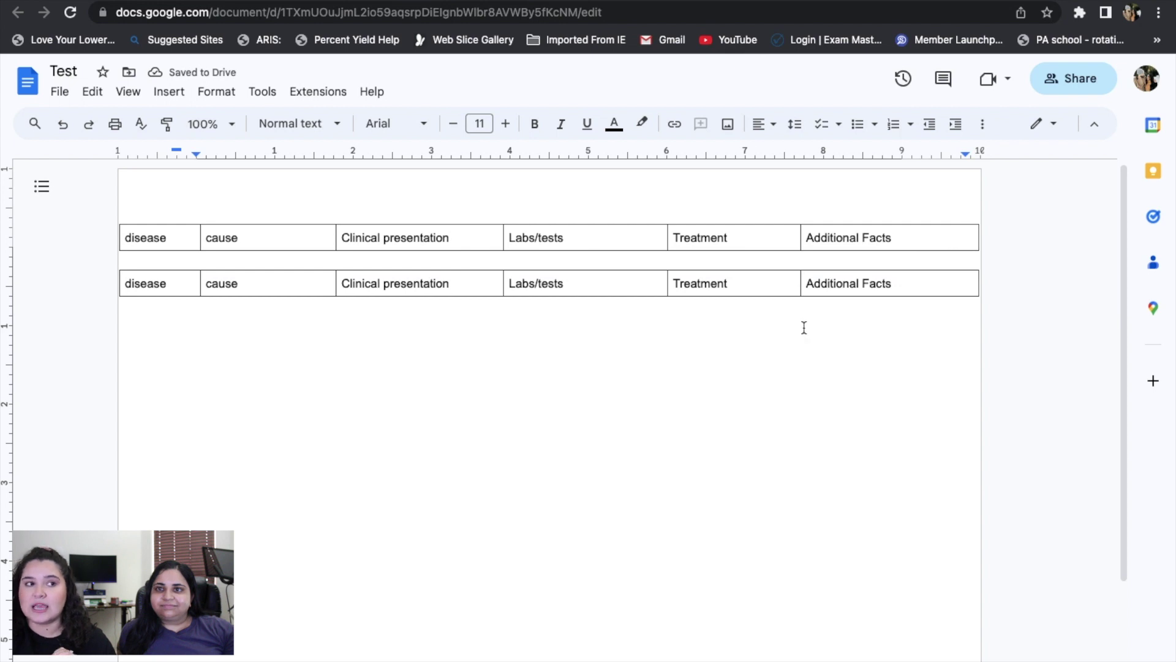
Step: Add blank lines below the body table until the document runs onto a second page
key("Return")
key("Return")
key("Return")
key("Return")
key("Return")
key("Return")
key("Return")
key("Return")
key("Return")
key("Return")
key("Return")
key("Return")
key("Return")
key("Return")
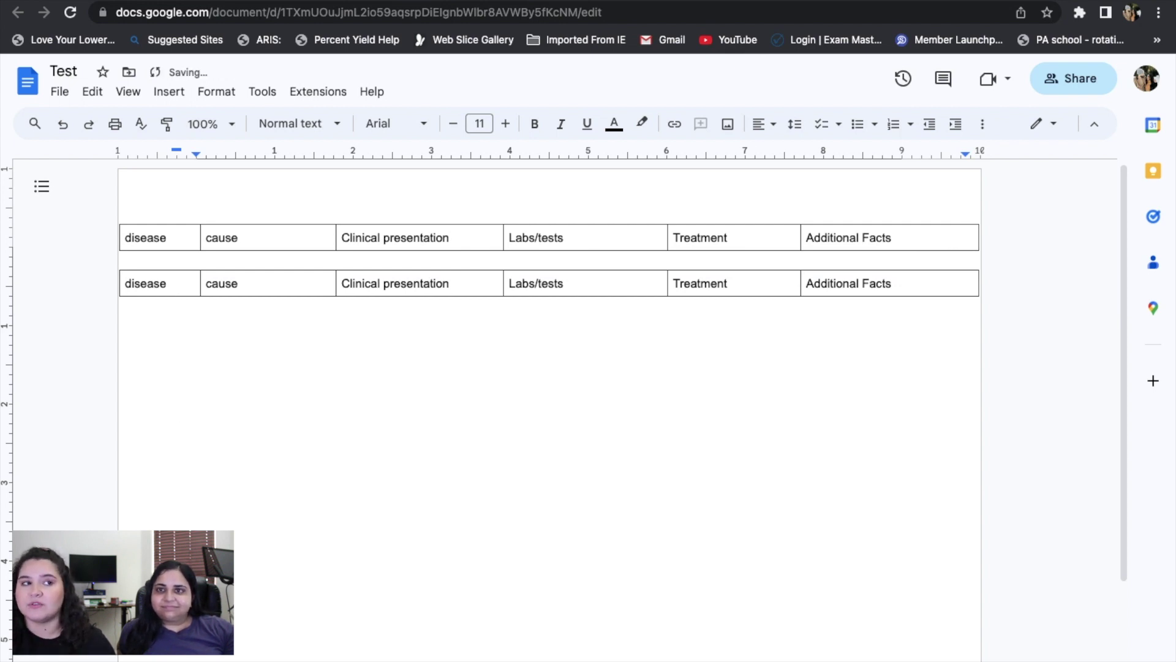
scroll(177, 655, "down", 2)
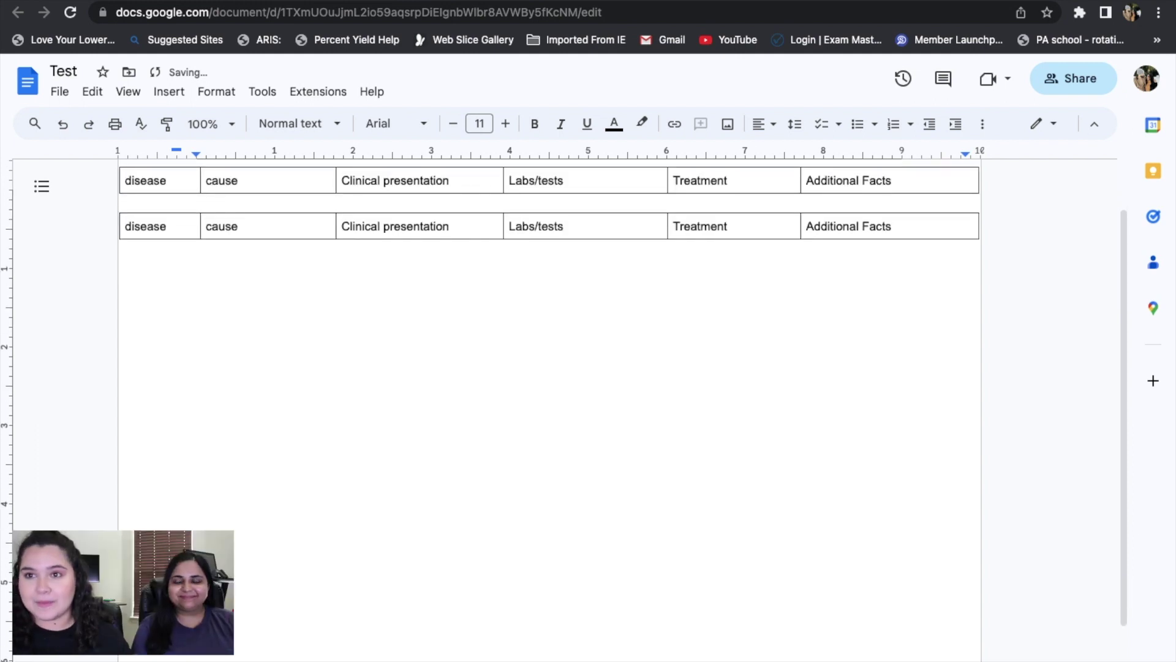
key("ctrl+Return")
key("ctrl+v")
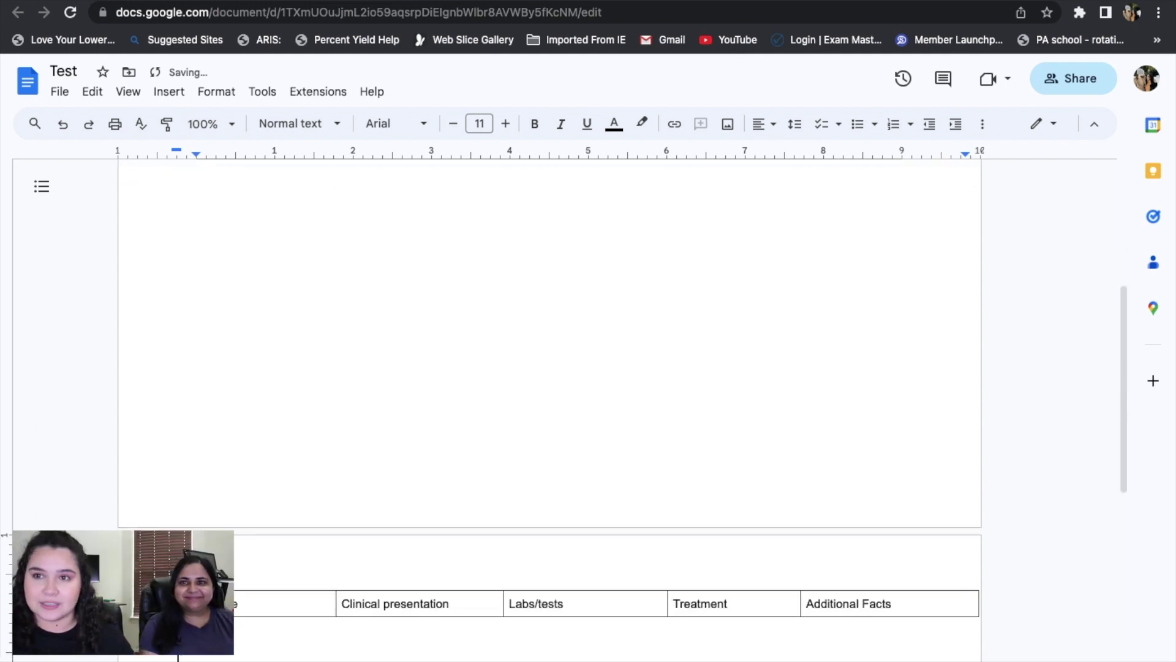